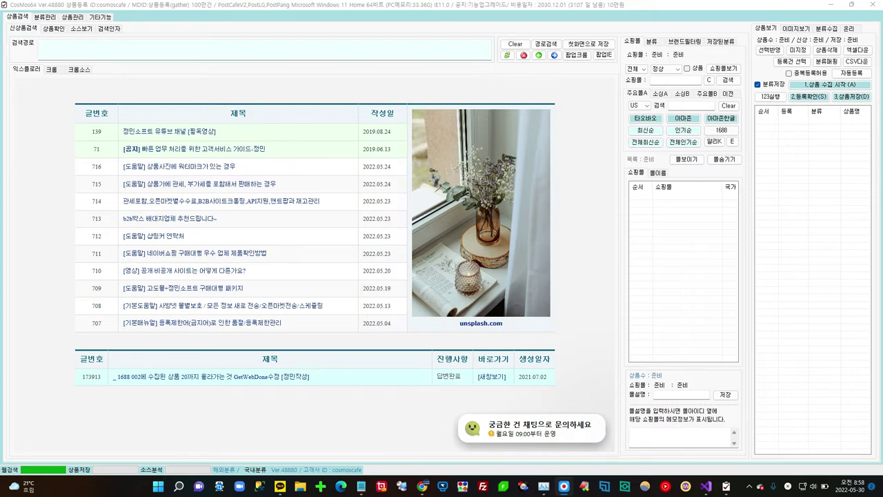
# - List the shopping malls by overall popularity (전체인기순) and open the 6pm mall
pyautogui.click(680, 143)
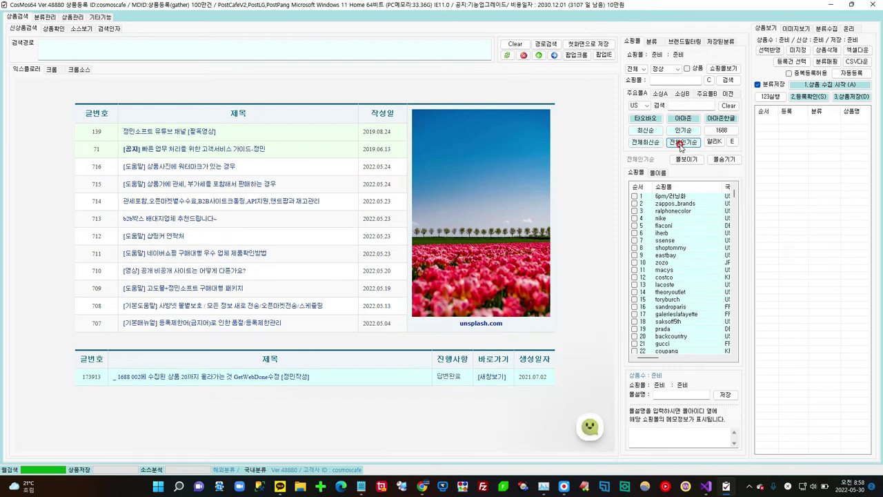
pyautogui.click(681, 196)
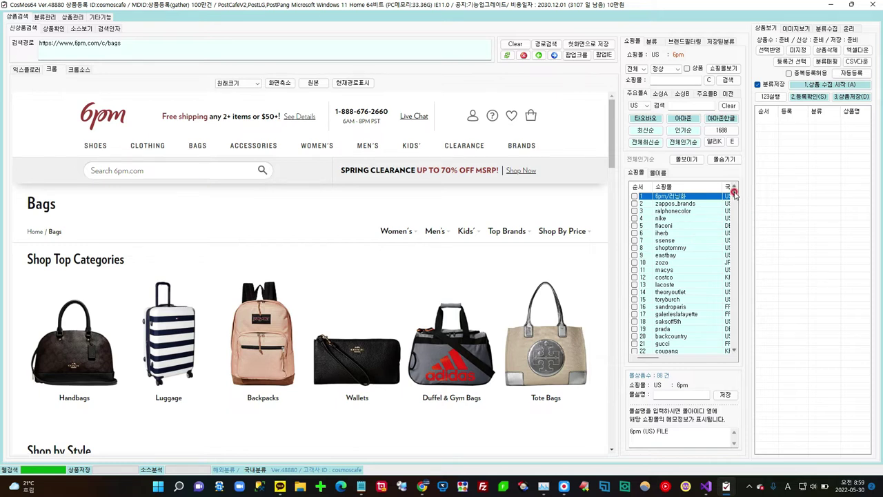
# - Open the yoox mall, marked X in the 크롬 column of the mall list, and dismiss its shipping country notice
pyautogui.scroll(-9, 733, 195)
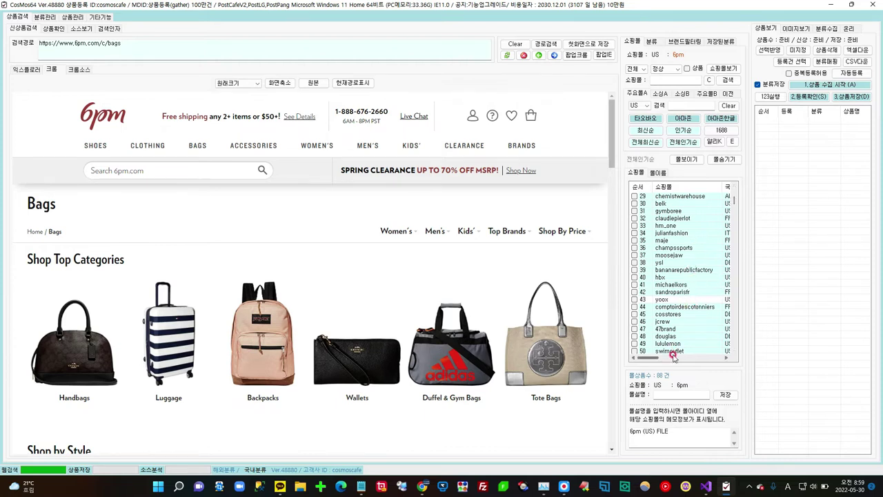
pyautogui.moveTo(650, 358); pyautogui.dragTo(716, 356)
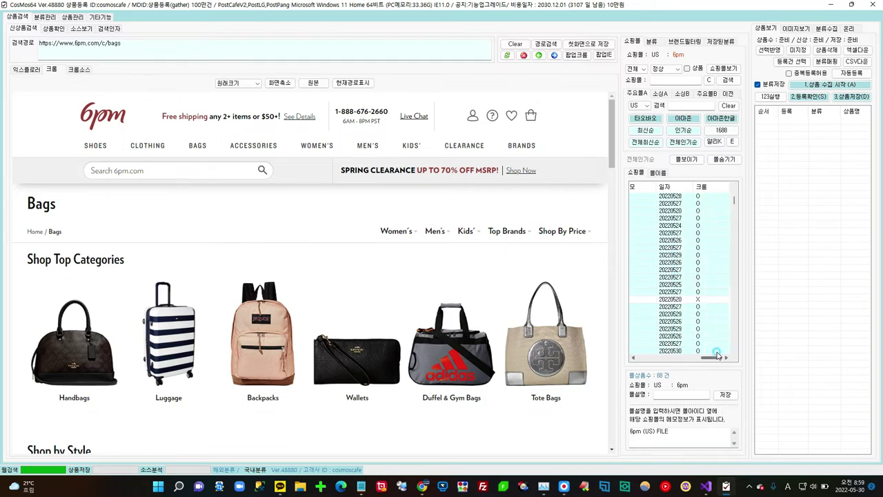
pyautogui.click(702, 186)
pyautogui.click(698, 298)
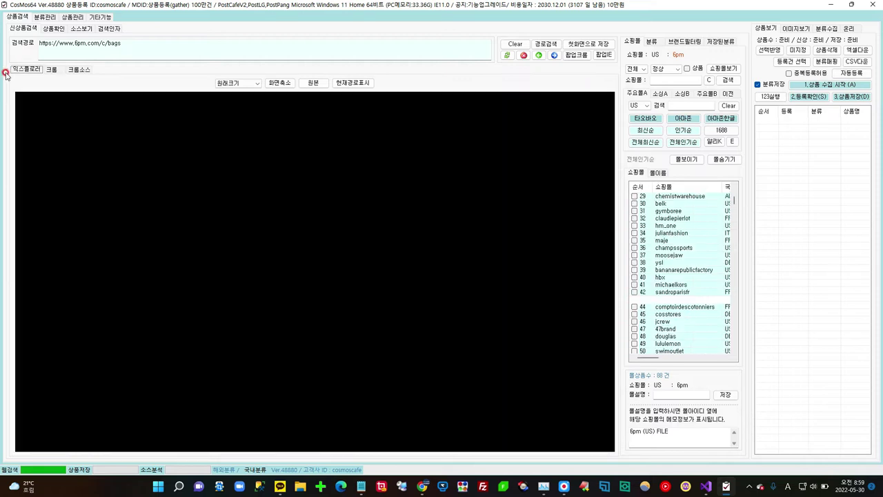
pyautogui.click(51, 72)
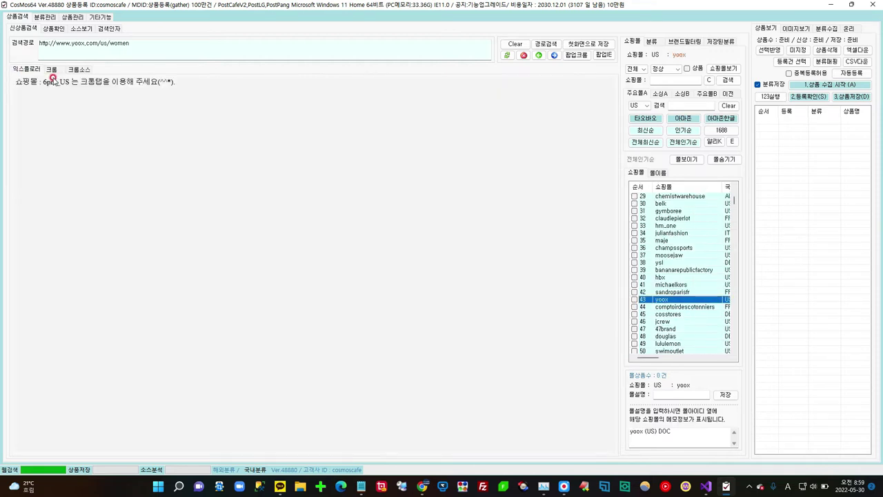
pyautogui.click(52, 71)
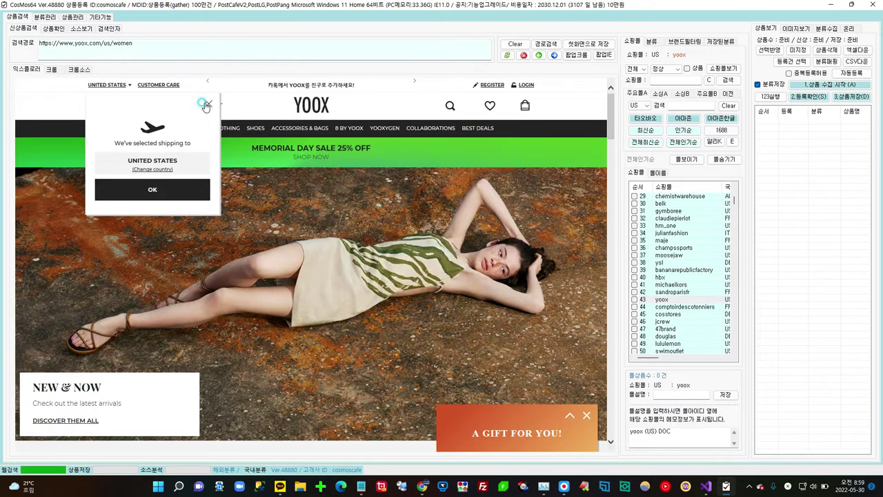
pyautogui.click(205, 105)
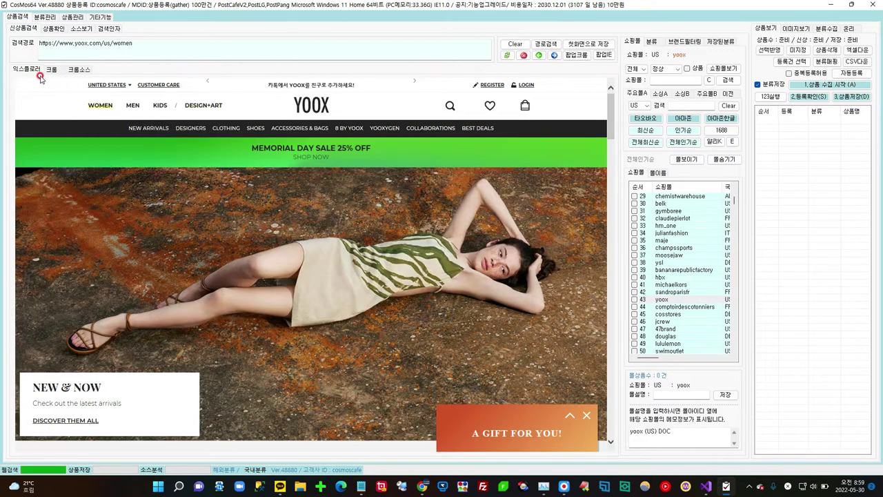
# - Open the michaelkors mall from the mall list
pyautogui.click(679, 283)
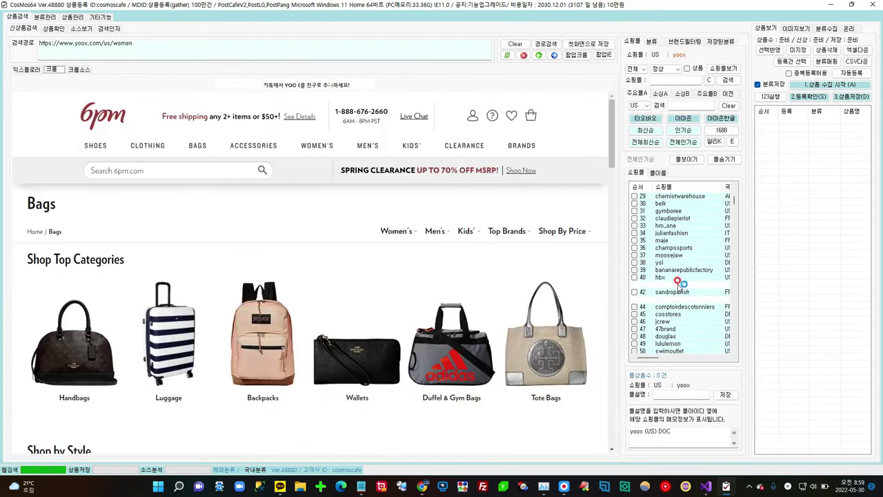
pyautogui.click(680, 283)
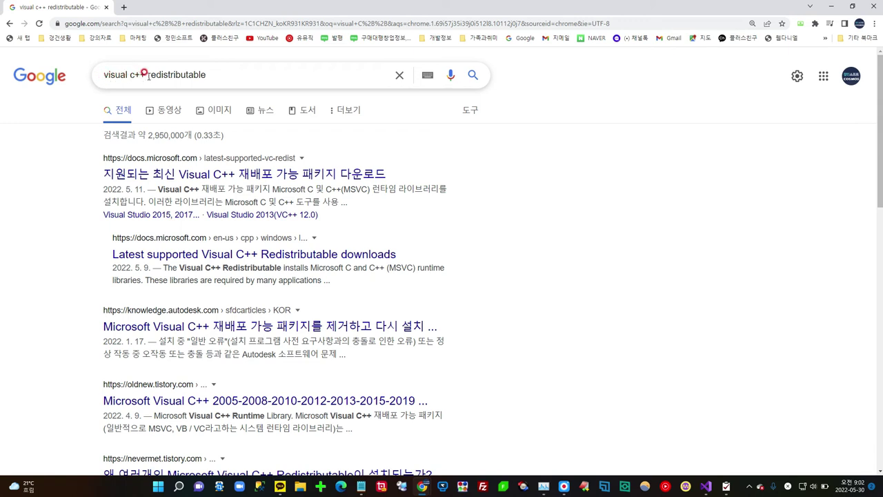
# - In Chrome, open the Korean Microsoft Docs page on the latest Visual C++ redistributable downloads from the "visual c++ redistributable" search results
pyautogui.moveTo(147, 75); pyautogui.dragTo(209, 75)
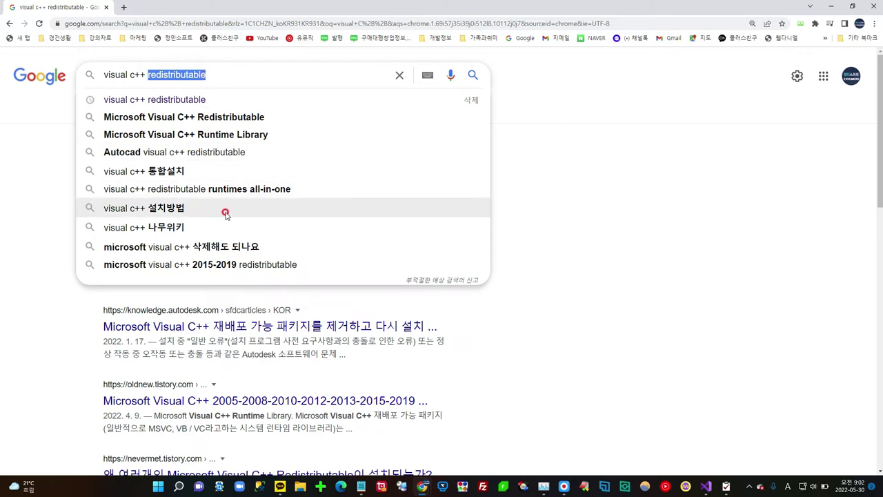
pyautogui.click(667, 189)
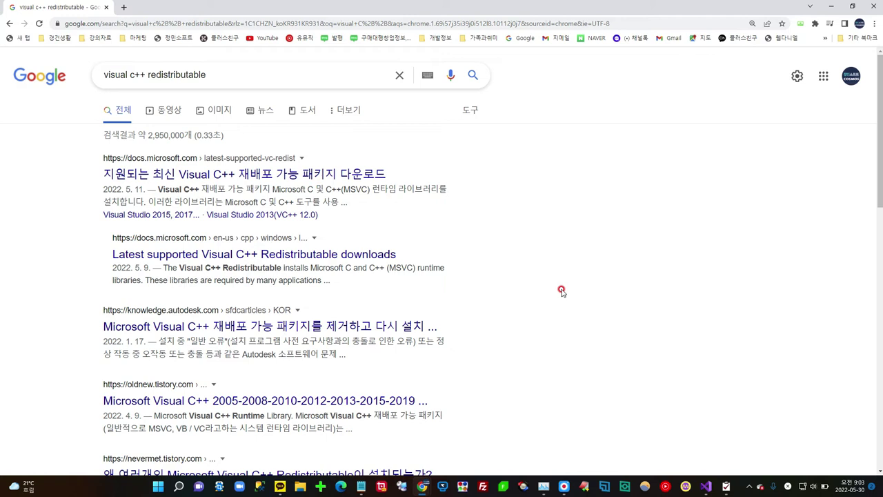
pyautogui.click(331, 174)
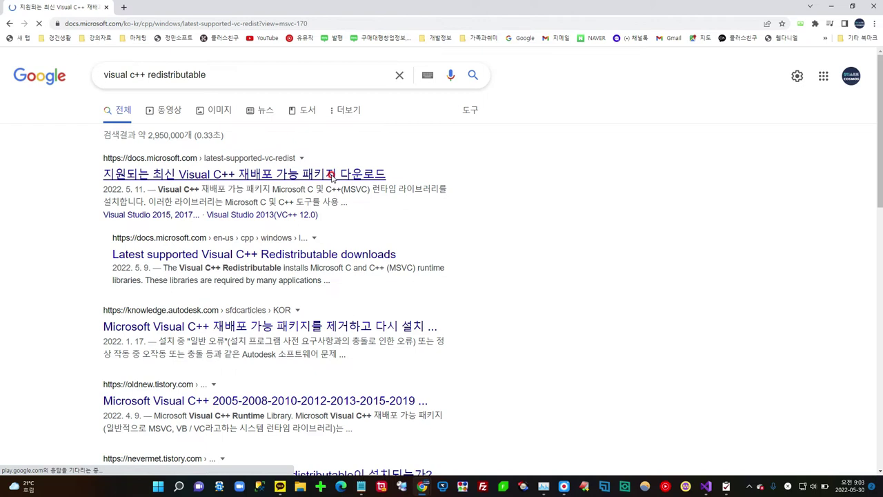
pyautogui.click(330, 177)
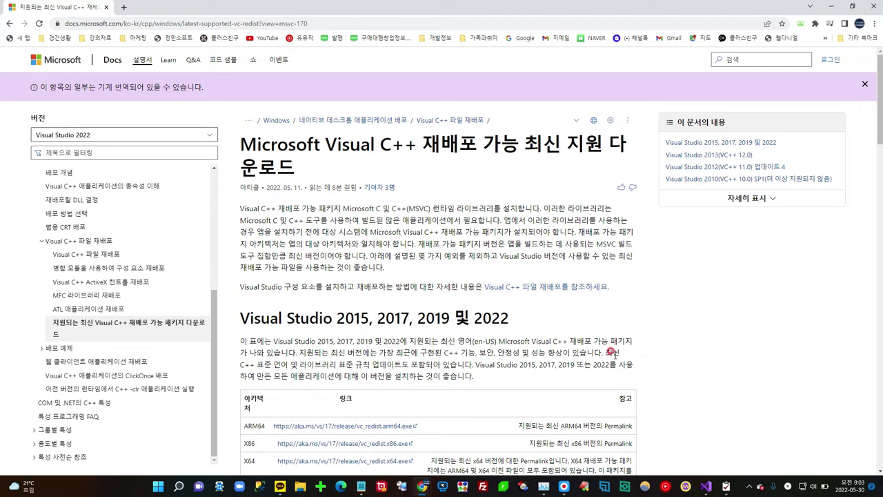
# - Enlarge the page to 110% and highlight the X64 entry in the Visual Studio 2015, 2017, 2019 and 2022 download table
pyautogui.scroll(1, 740, 370)
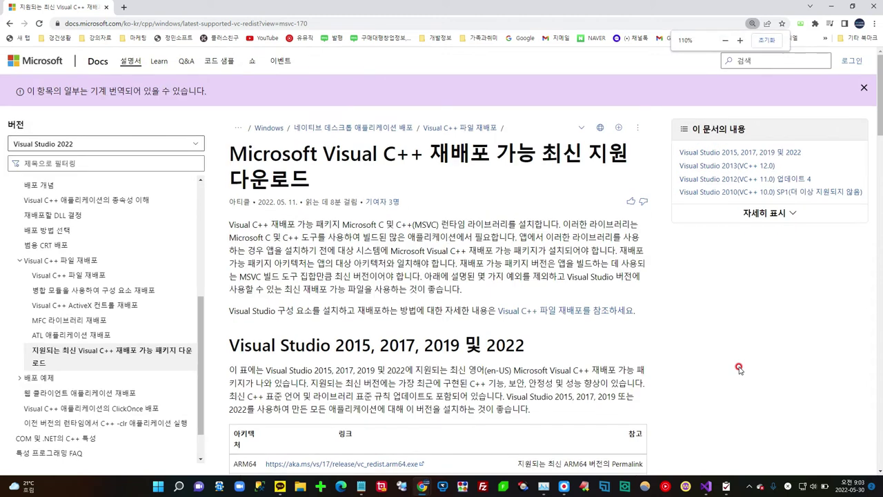
pyautogui.scroll(-2, 739, 370)
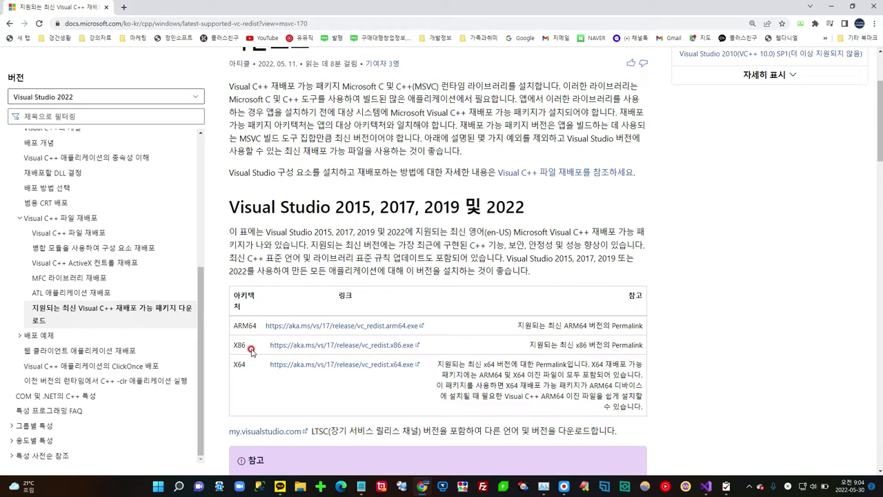
pyautogui.moveTo(228, 365); pyautogui.dragTo(248, 365)
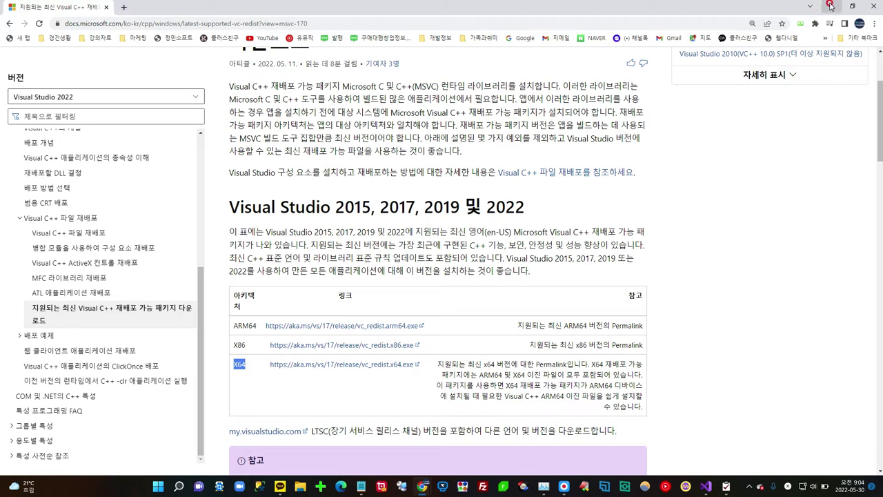
# - Open the folder C:\Program Files (x86)\JungMin\CosMos in File Explorer
pyautogui.click(301, 487)
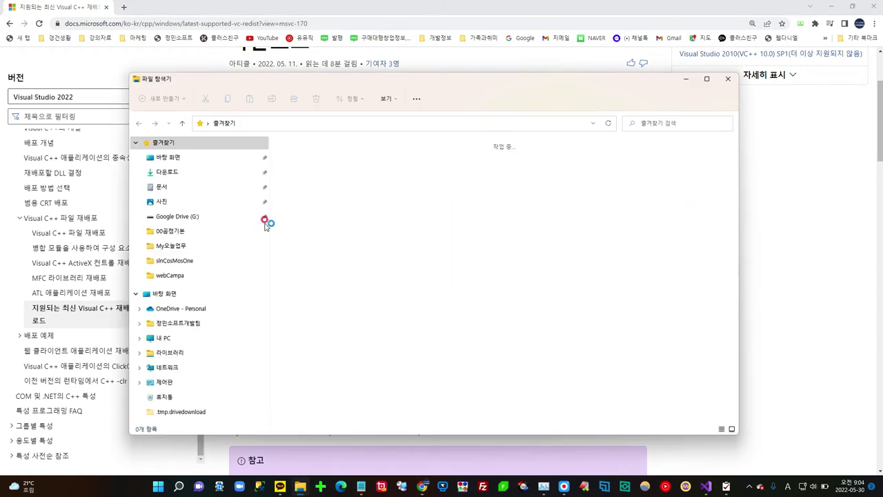
pyautogui.scroll(-2, 198, 398)
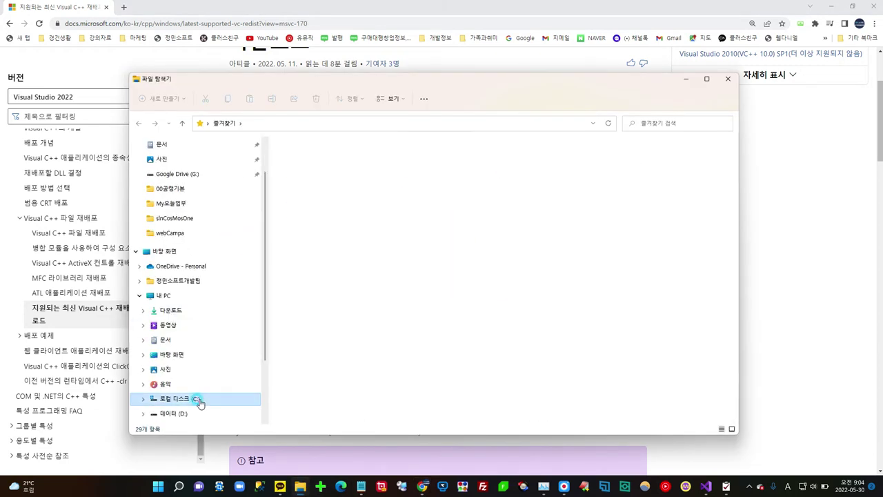
pyautogui.click(193, 398)
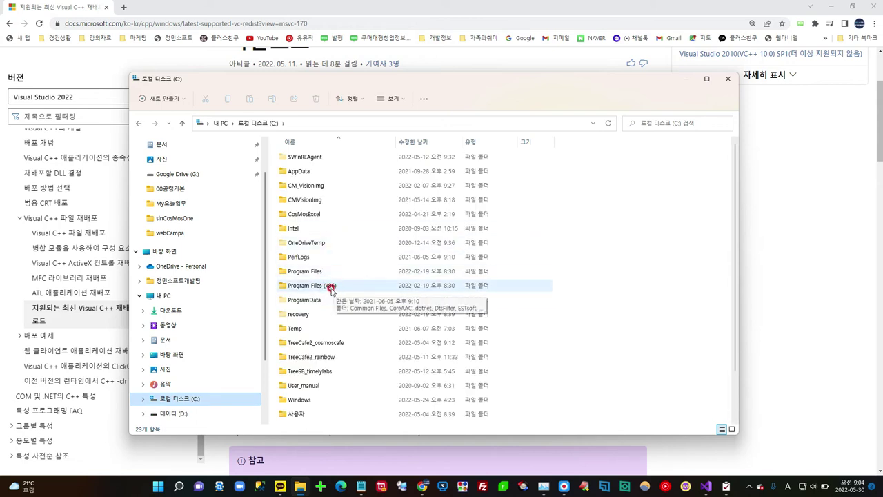
pyautogui.click(329, 288)
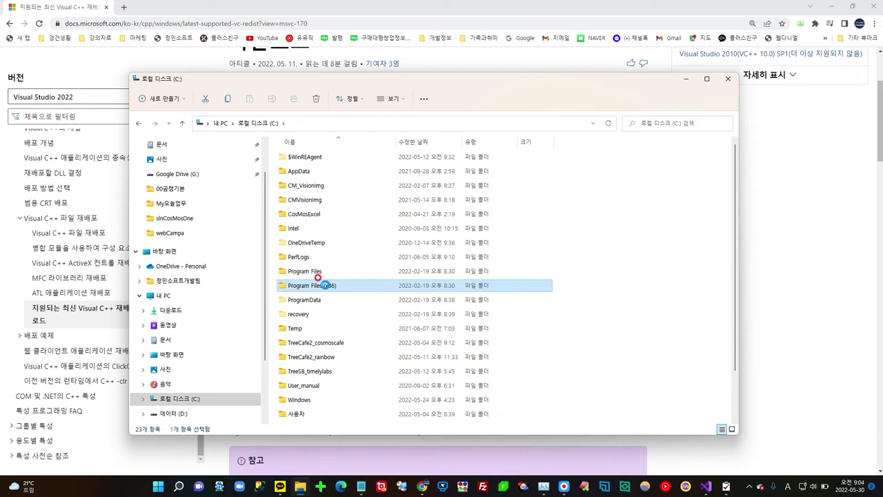
pyautogui.doubleClick(324, 285)
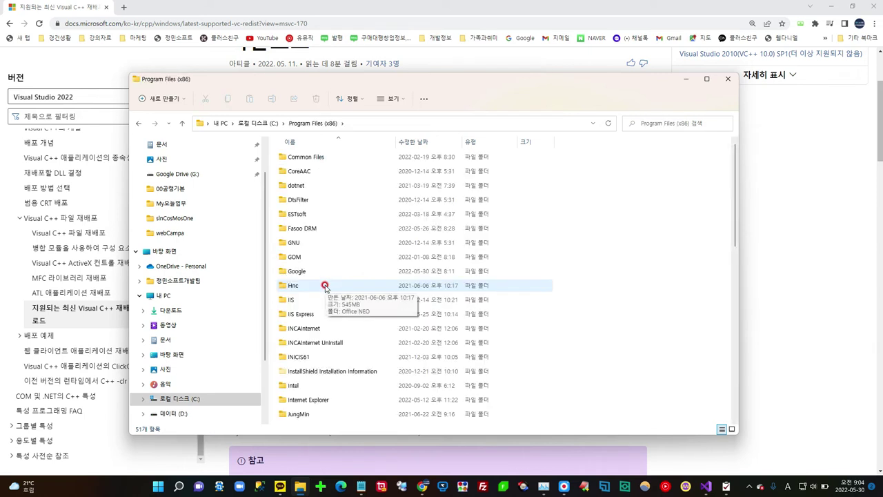
pyautogui.scroll(-2, 339, 307)
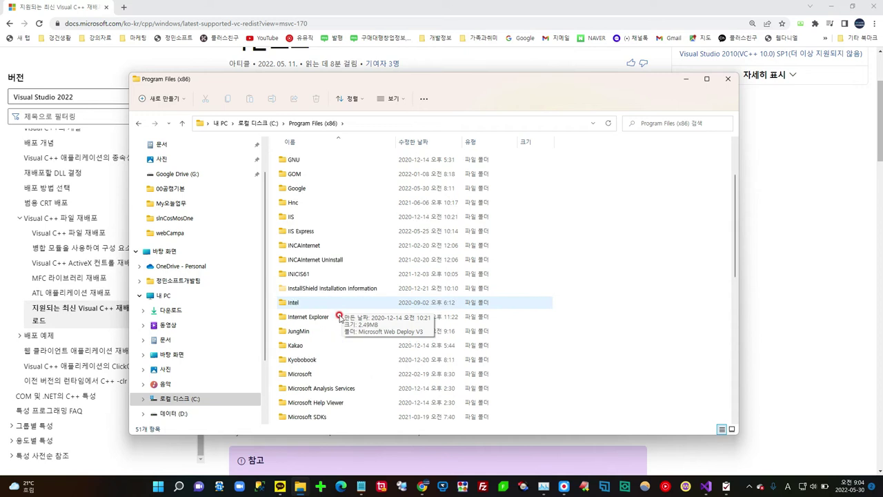
pyautogui.click(303, 327)
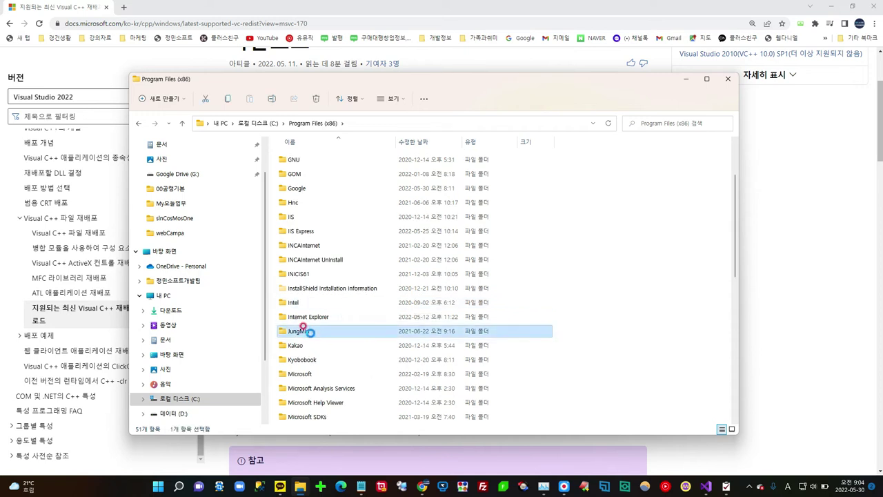
pyautogui.doubleClick(310, 333)
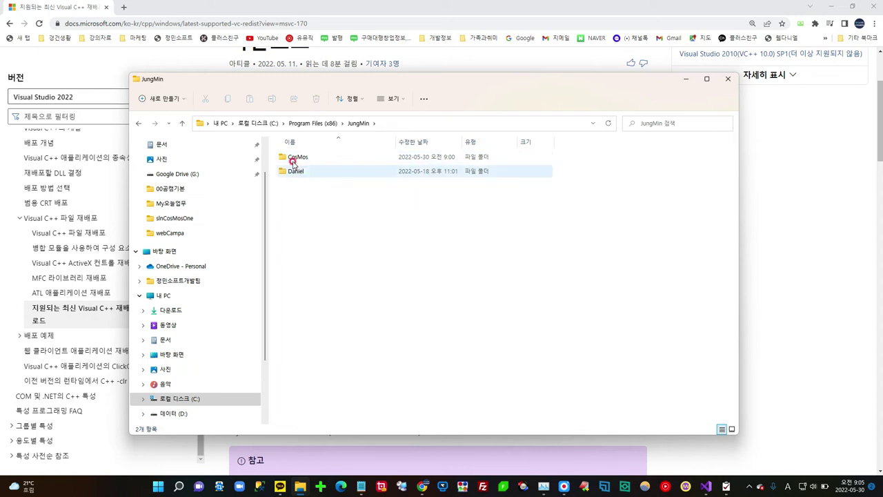
pyautogui.click(324, 158)
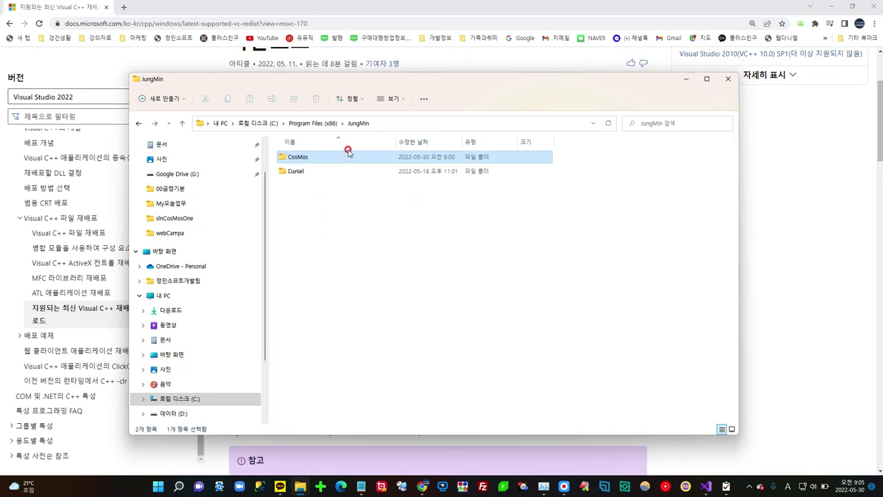
pyautogui.doubleClick(297, 157)
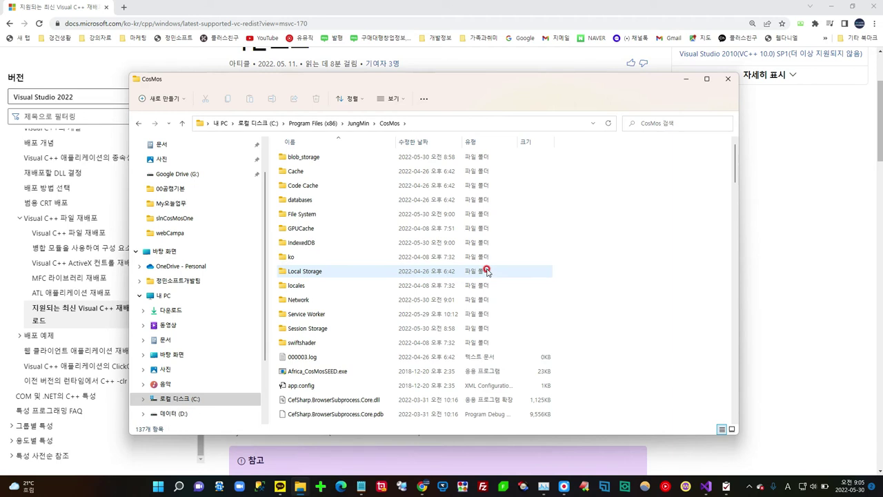
# - Find ChromeOtherDLLFile_20220406_001.zip in the CosMos folder and bring up its extraction dialog
pyautogui.scroll(-4, 614, 308)
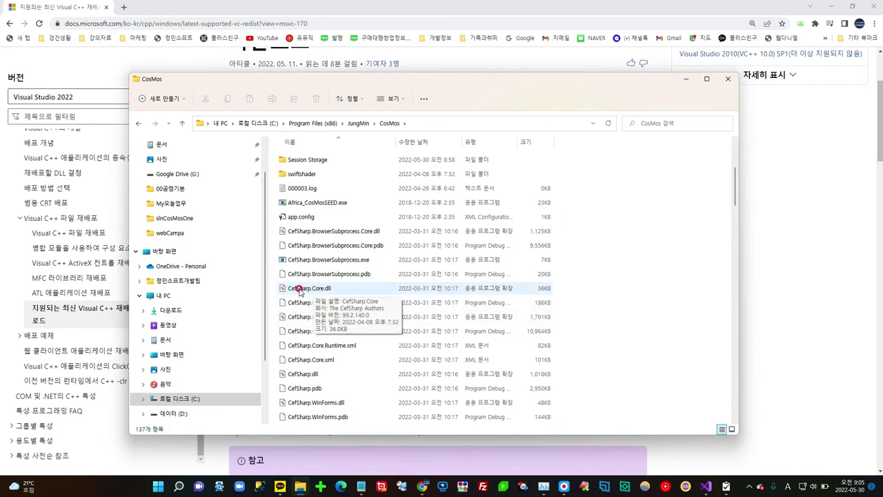
pyautogui.scroll(-5, 304, 296)
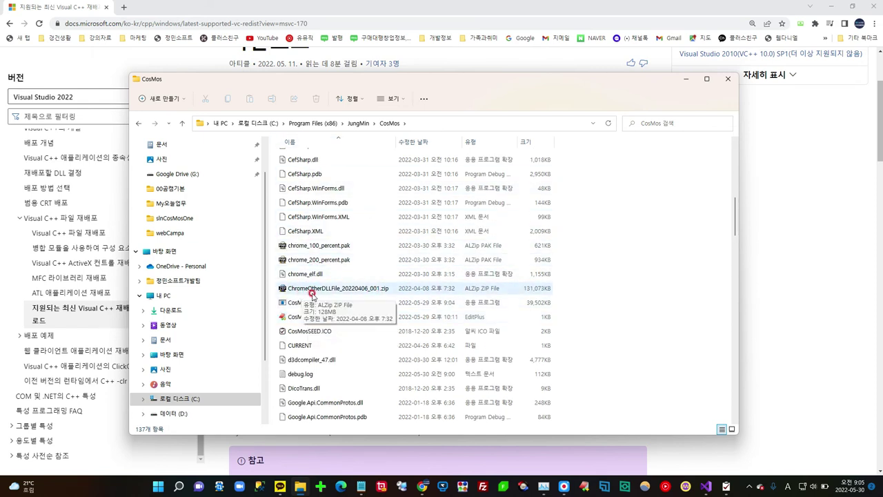
pyautogui.doubleClick(359, 287)
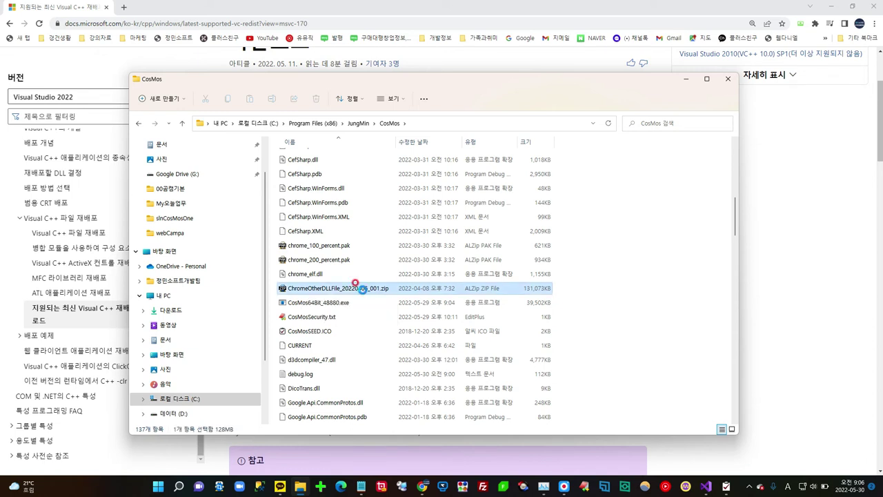
pyautogui.rightClick(361, 289)
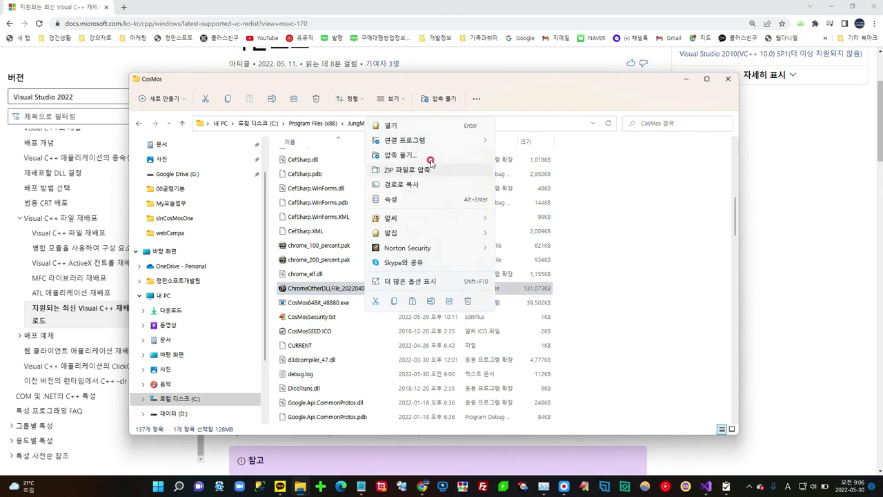
pyautogui.click(400, 155)
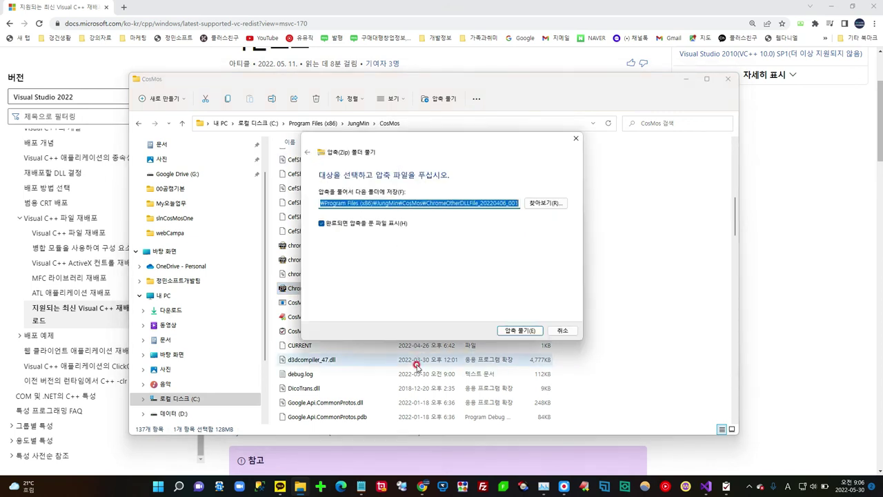
# - Set the extraction destination to C:\Program Files (x86)\JungMin\CosMos\ without the archive's subfolder, and move the dialog clear of the file names
pyautogui.click(485, 202)
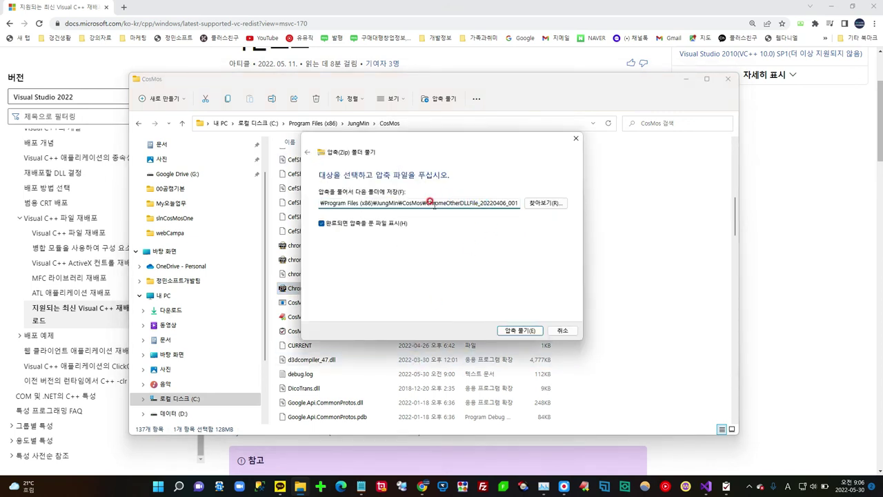
pyautogui.moveTo(426, 203); pyautogui.dragTo(523, 207)
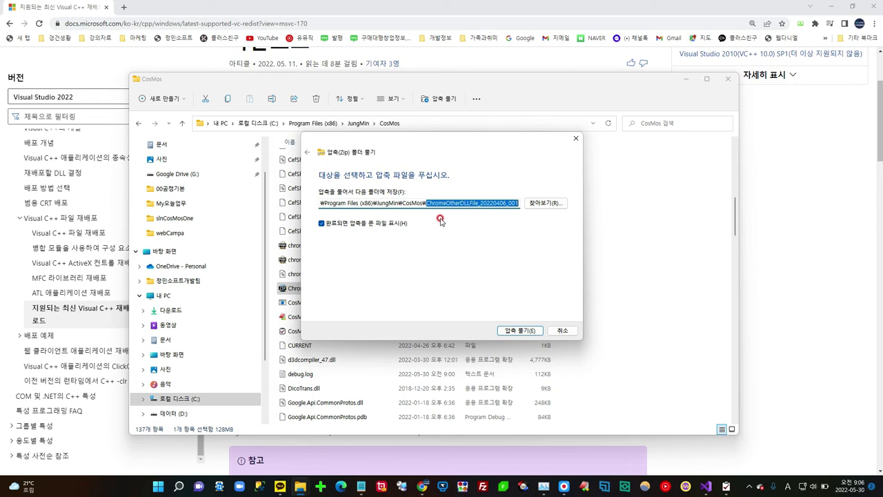
pyautogui.press('BackSpace')
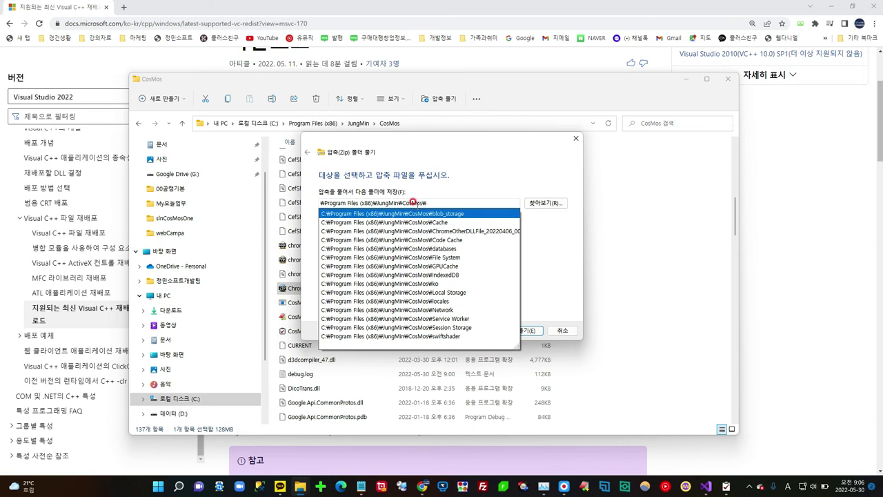
pyautogui.press('Escape')
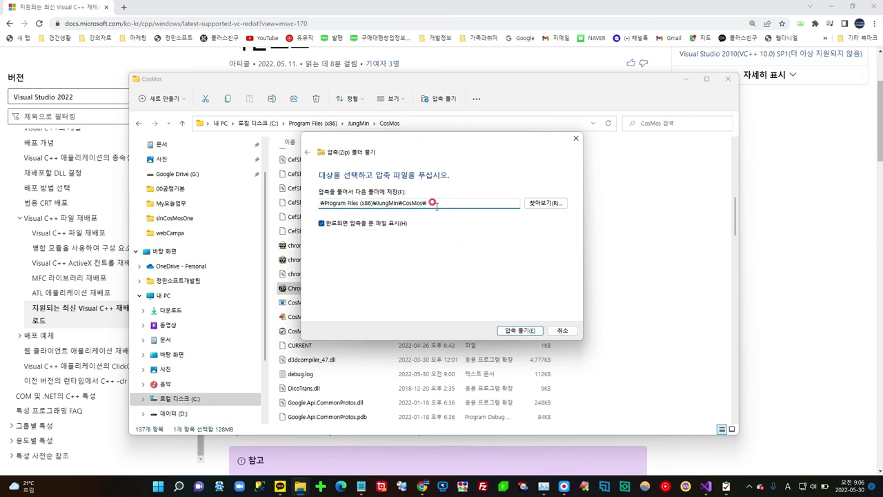
pyautogui.click(524, 331)
pyautogui.moveTo(466, 141); pyautogui.dragTo(787, 141)
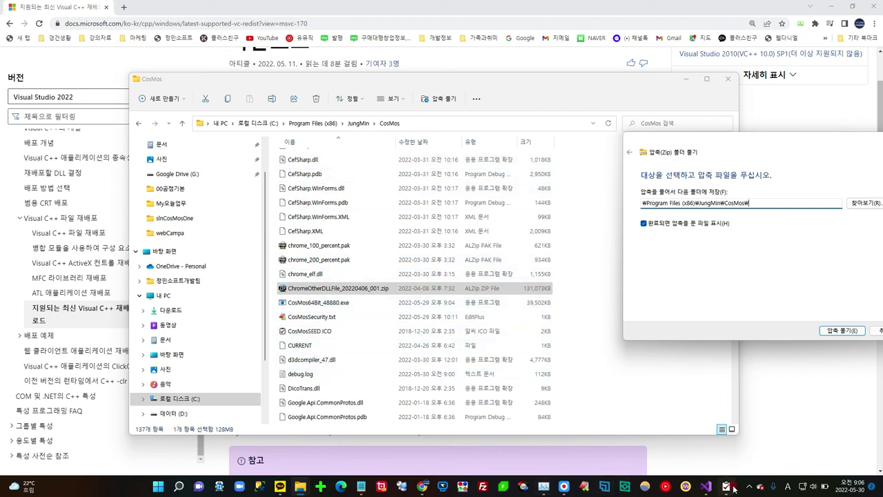
pyautogui.moveTo(733, 489)
pyautogui.moveTo(742, 152); pyautogui.dragTo(681, 133)
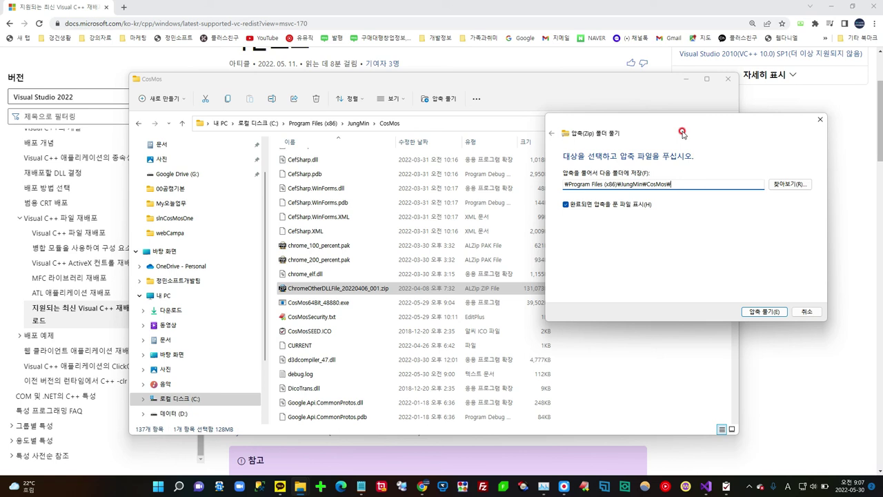
# - Open the 정민소프트 website (jungminsoft.com) in a new Chrome tab
pyautogui.click(173, 37)
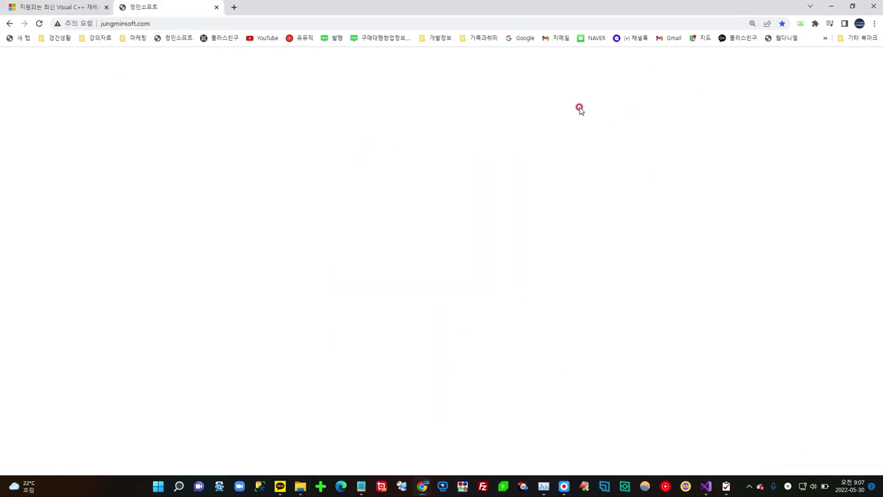